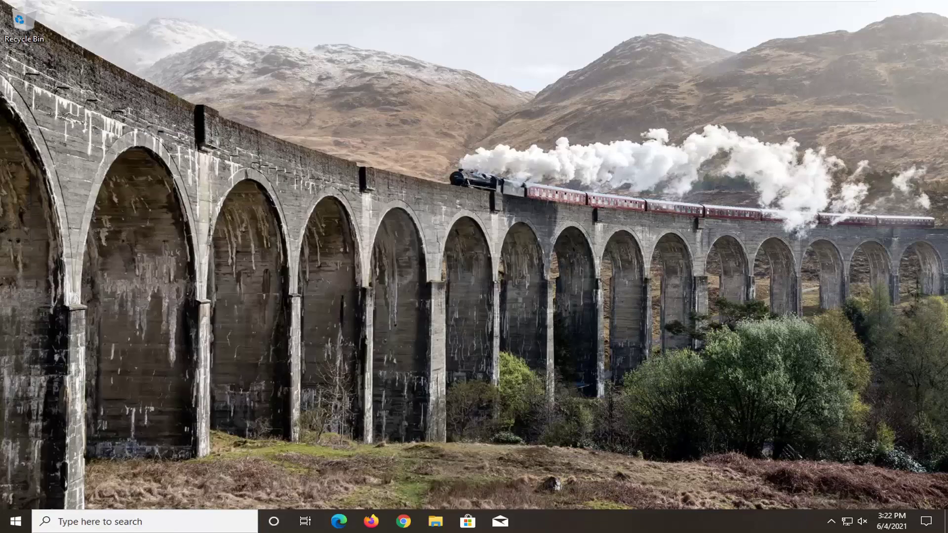
Drag the System Properties window, open on its Advanced tab, to the screen centre.
drag(297, 124, 485, 93)
Open Performance Options' Advanced tab and its Virtual Memory dialog, currently showing 1152 MB allocated.
click(430, 107)
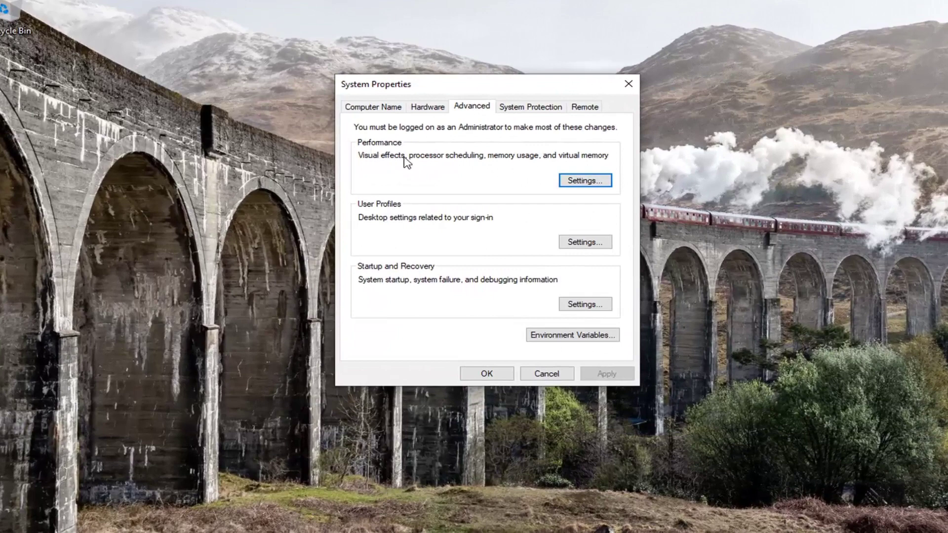
click(585, 180)
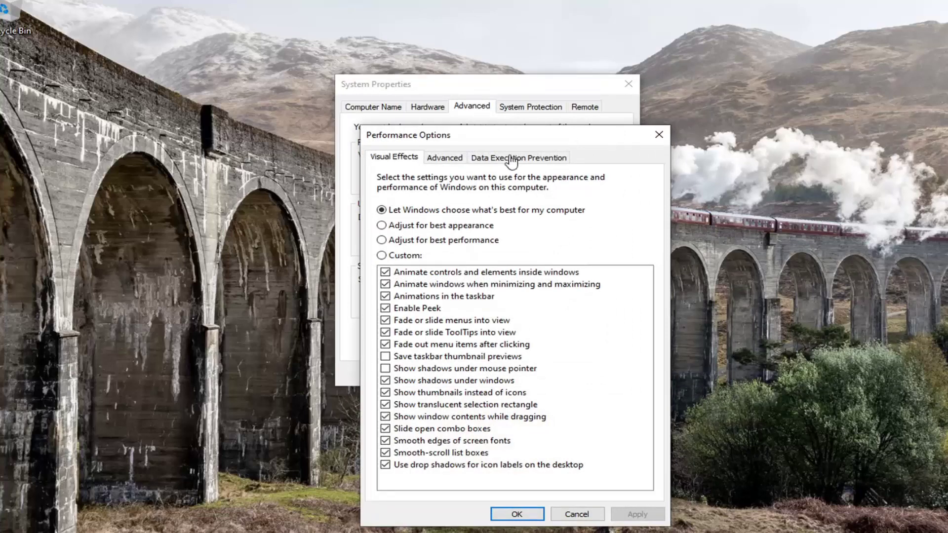
drag(482, 140, 458, 90)
click(422, 108)
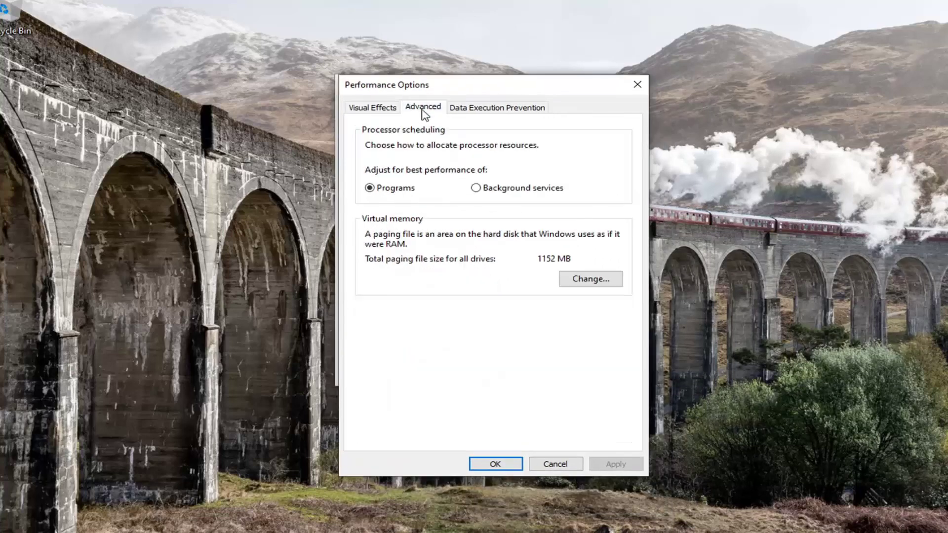
click(585, 281)
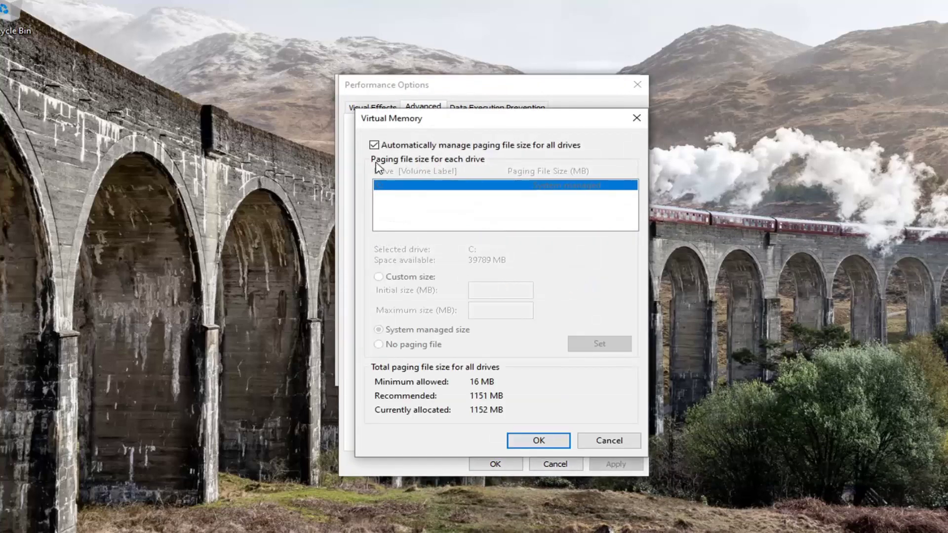
Turn off automatic management and give C: a custom 400–3000 MB paging file.
click(375, 146)
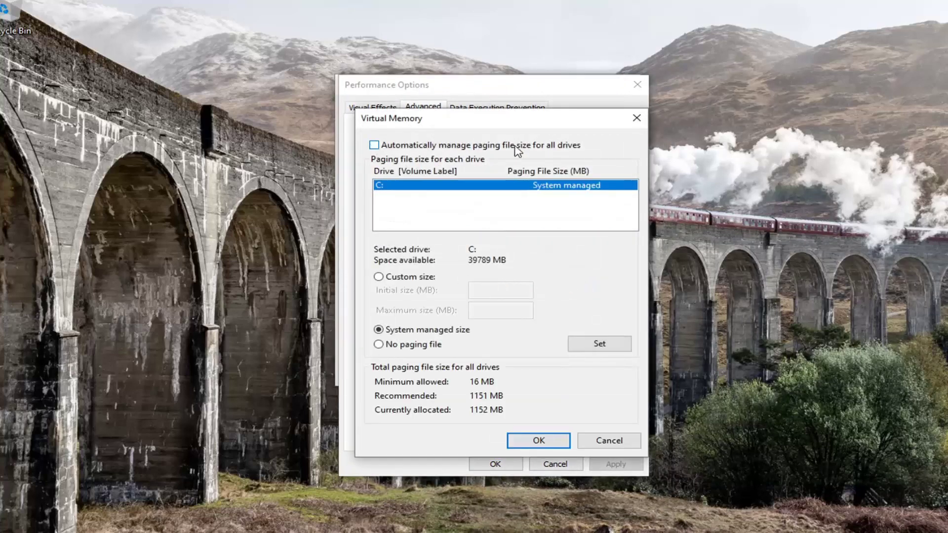
click(378, 277)
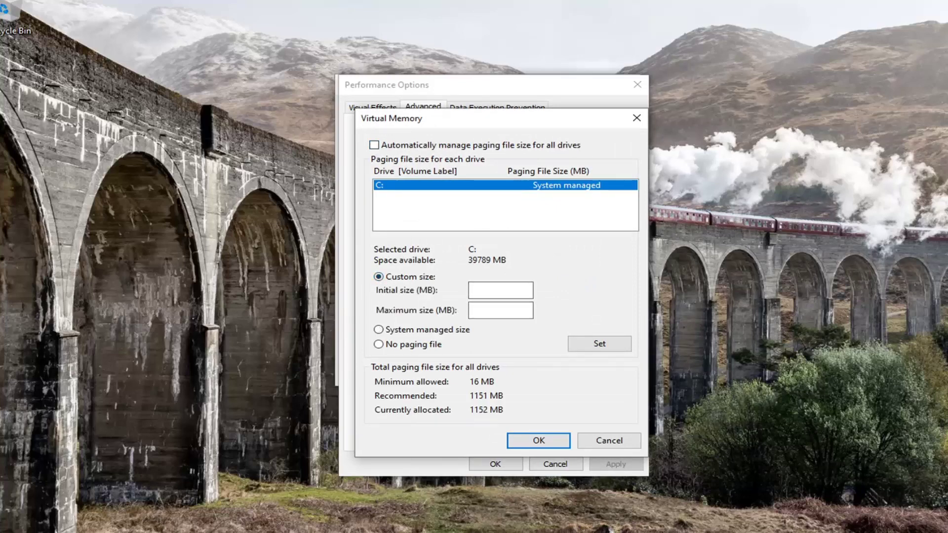
click(523, 291)
text(400)
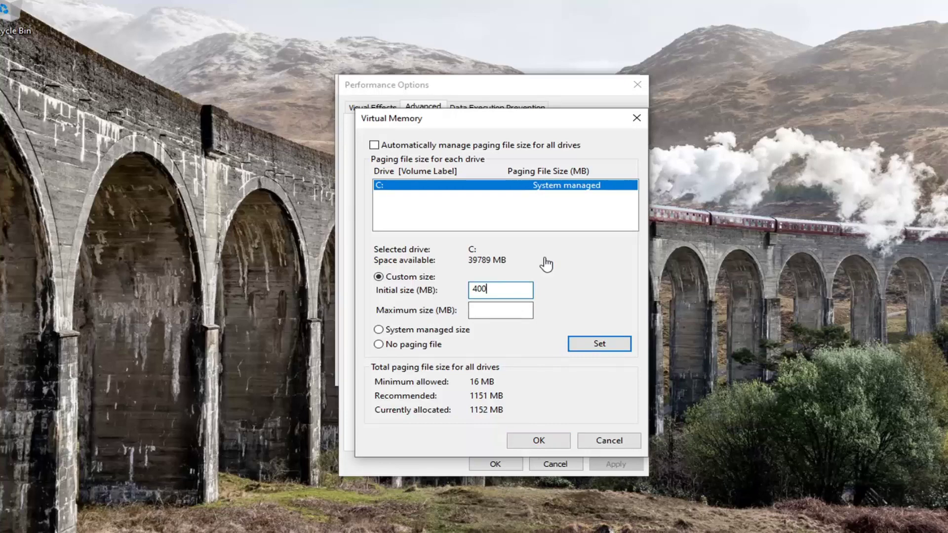
click(482, 310)
text(3000)
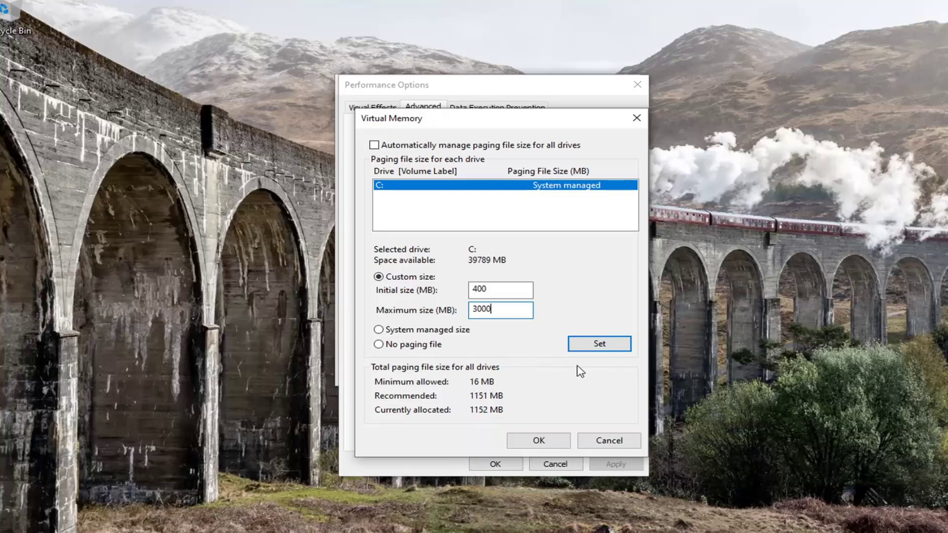
click(599, 344)
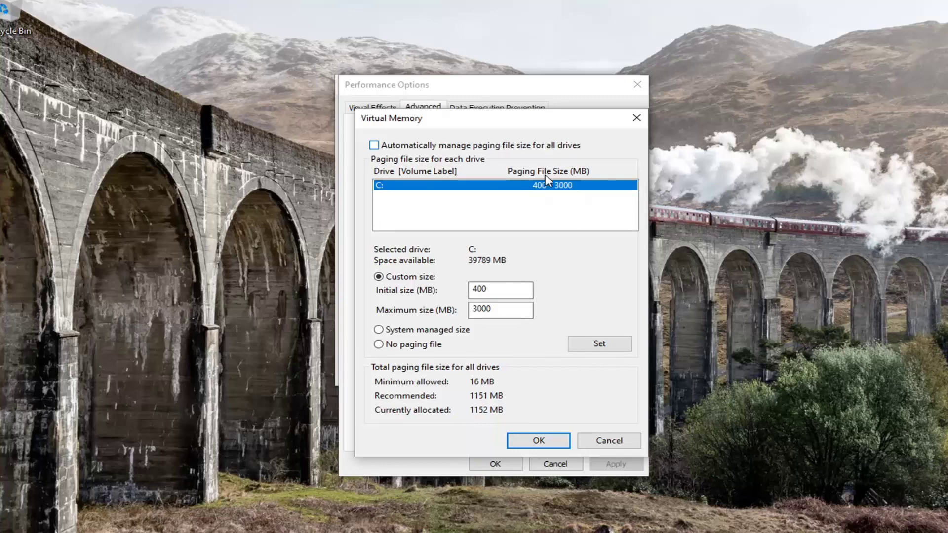
Confirm all the virtual memory dialogs and restart the computer now to apply the change.
click(529, 438)
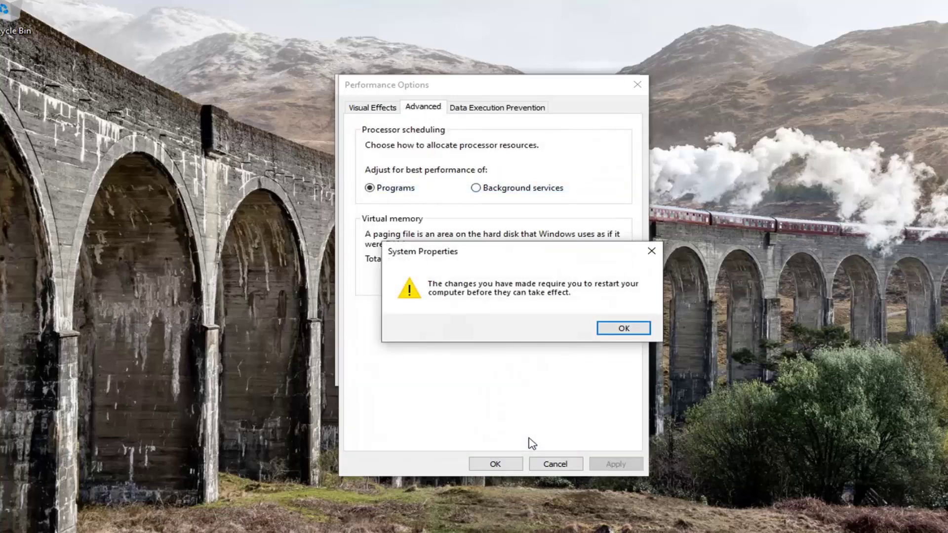
click(624, 329)
click(495, 464)
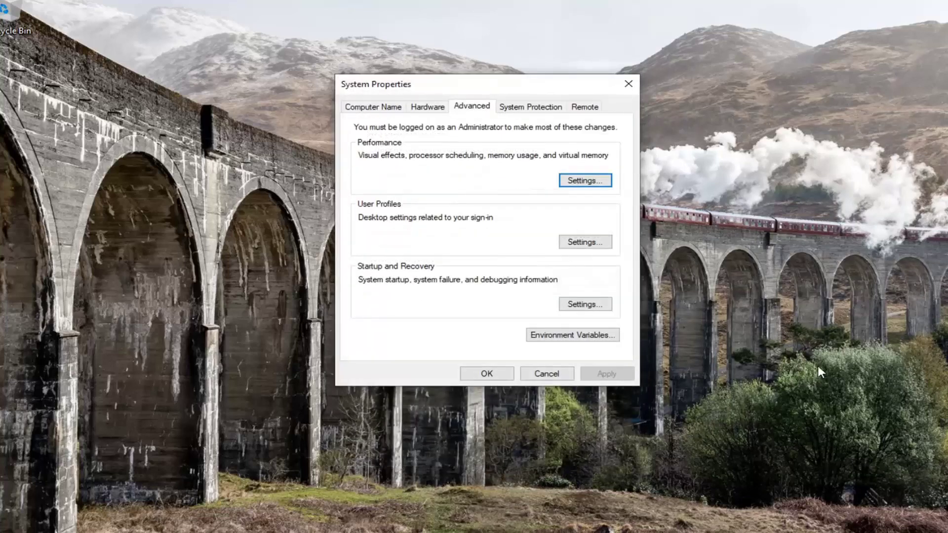
click(488, 374)
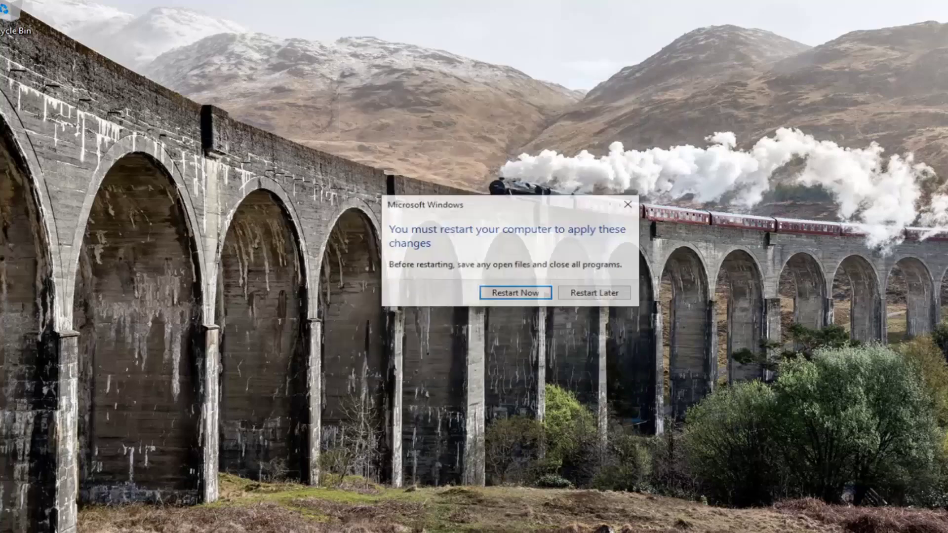
click(511, 296)
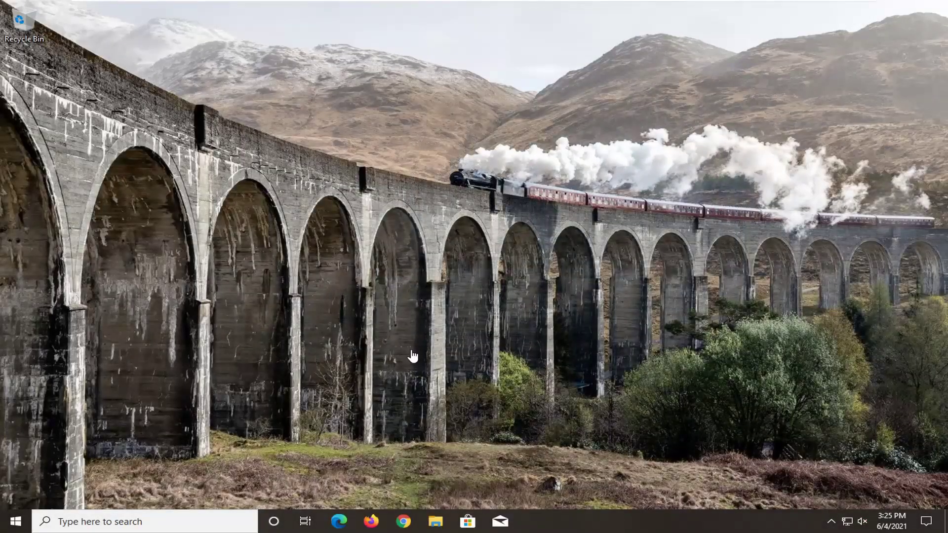
Search Start for 'disk cleanup' and launch Disk Cleanup for drive C:.
click(2, 526)
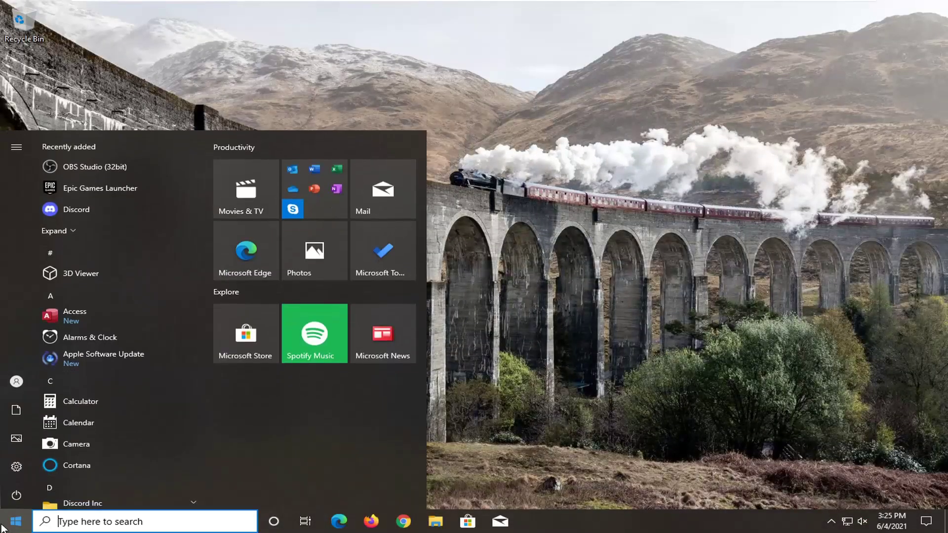
text(disk cleanup)
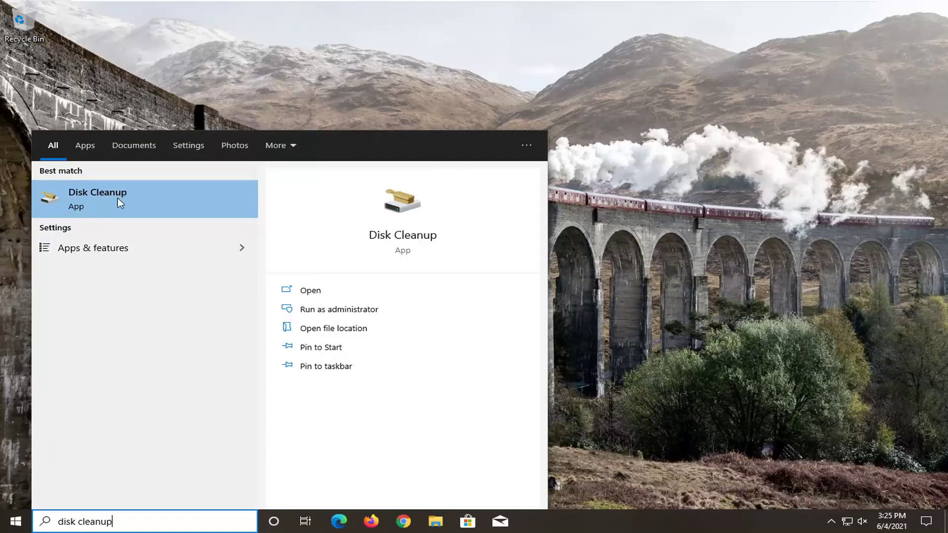
click(119, 198)
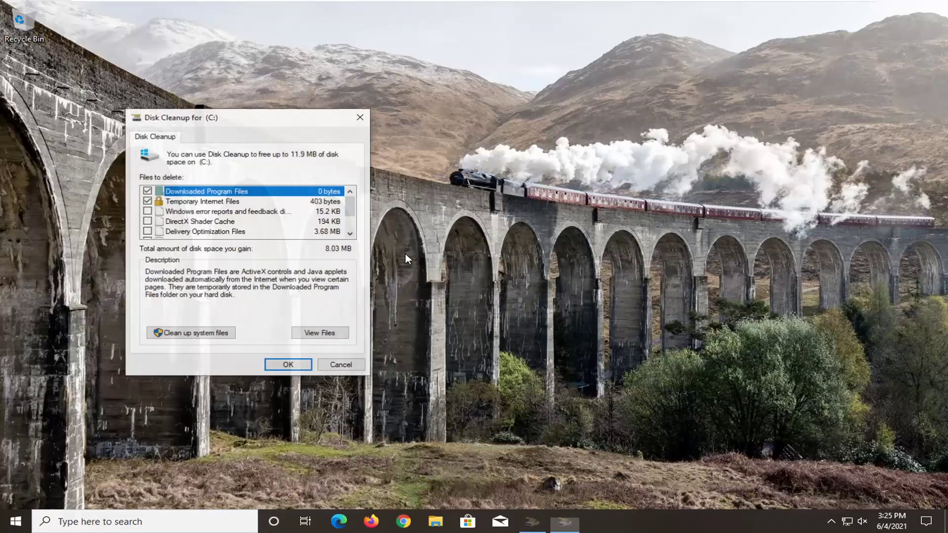
Tick Temporary files in Disk Cleanup and confirm permanently deleting the selected files.
drag(228, 118, 480, 75)
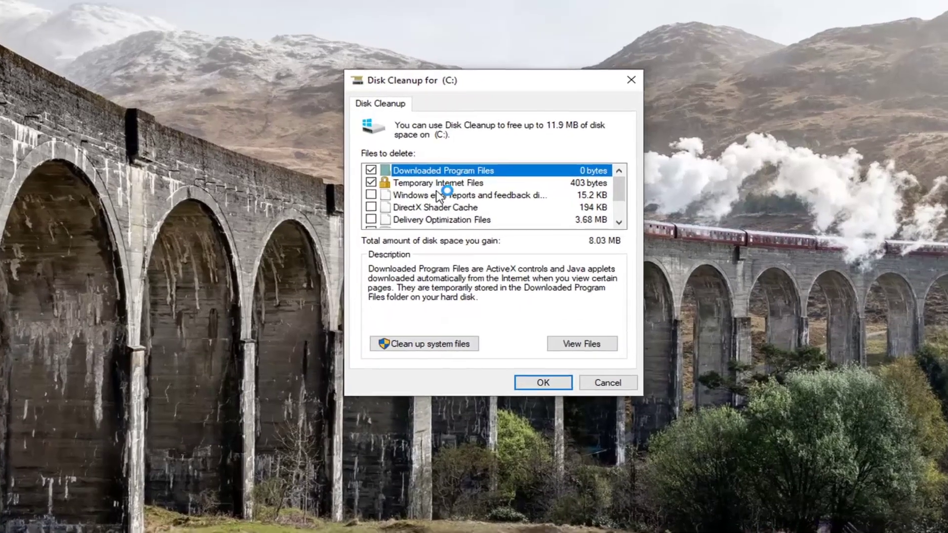
click(436, 189)
scroll(417, 215, down, 1)
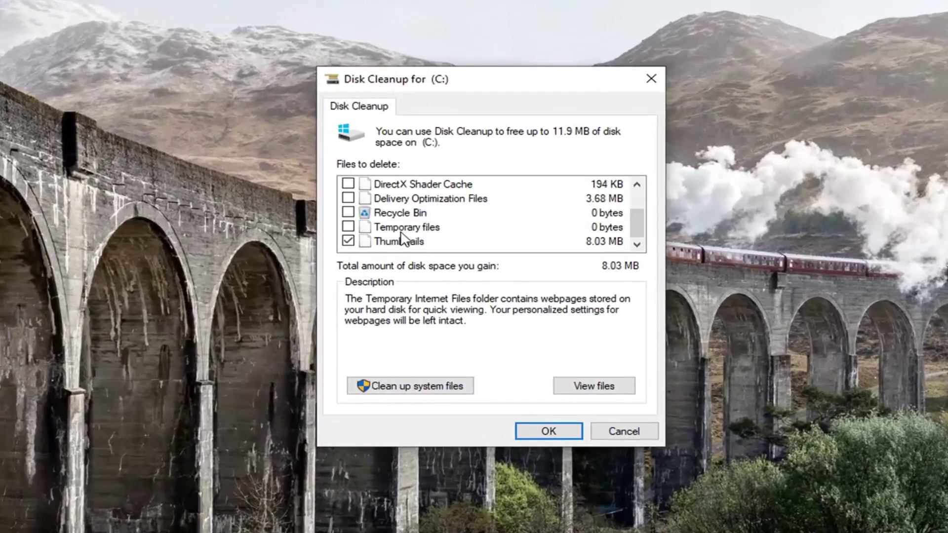
click(400, 227)
click(348, 227)
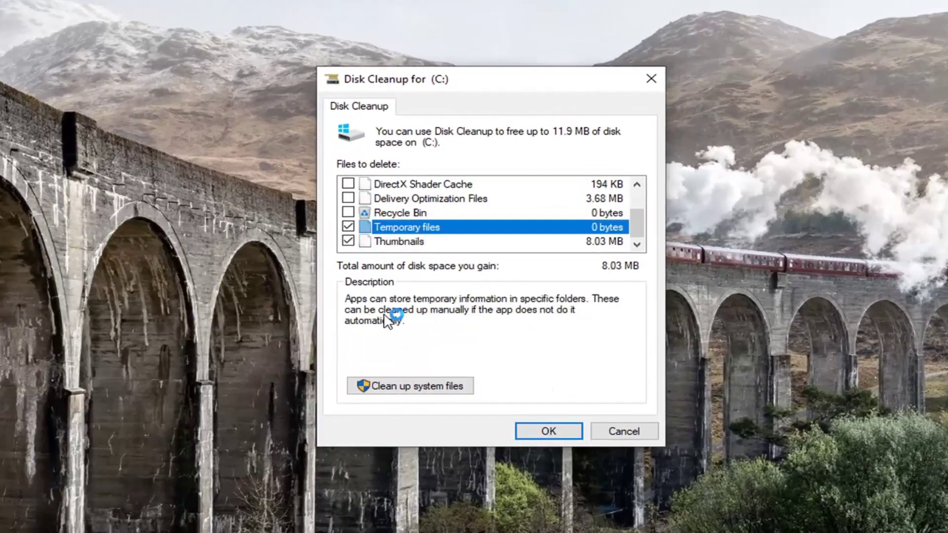
click(549, 432)
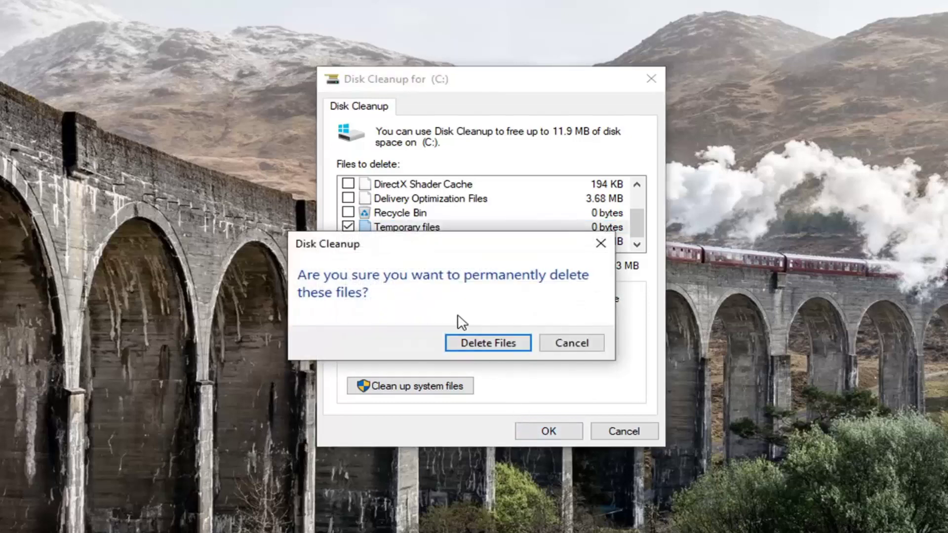
click(487, 342)
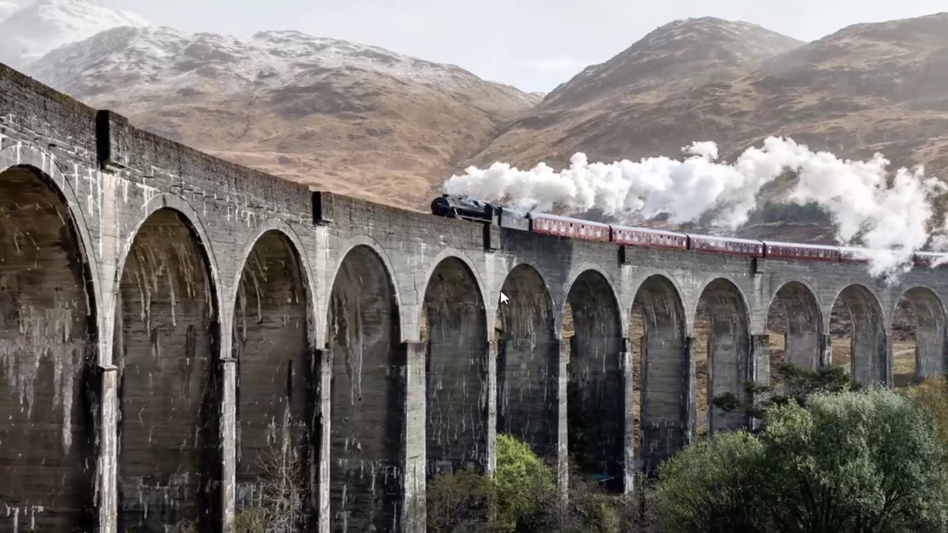
Find Command Prompt by searching 'cmd', run it as administrator, and allow the UAC prompt.
click(1, 527)
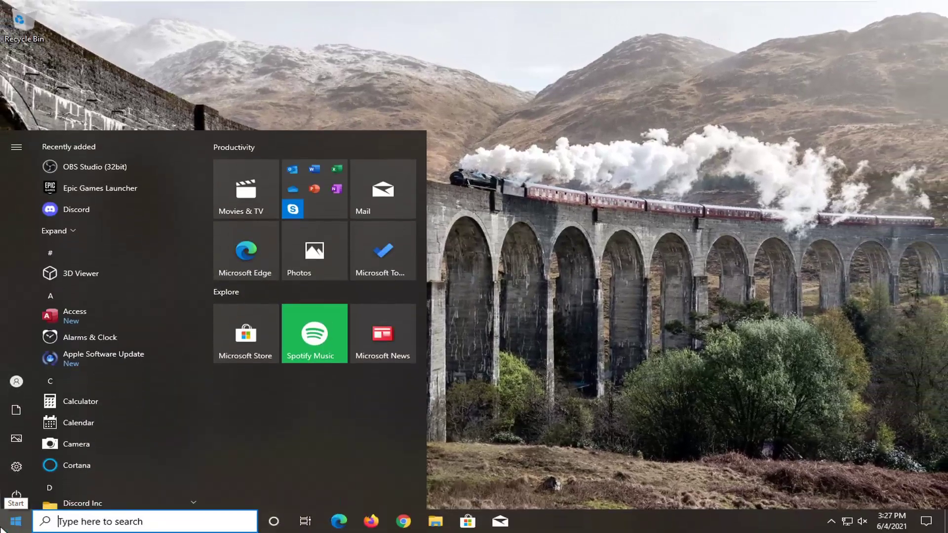
text(cmd)
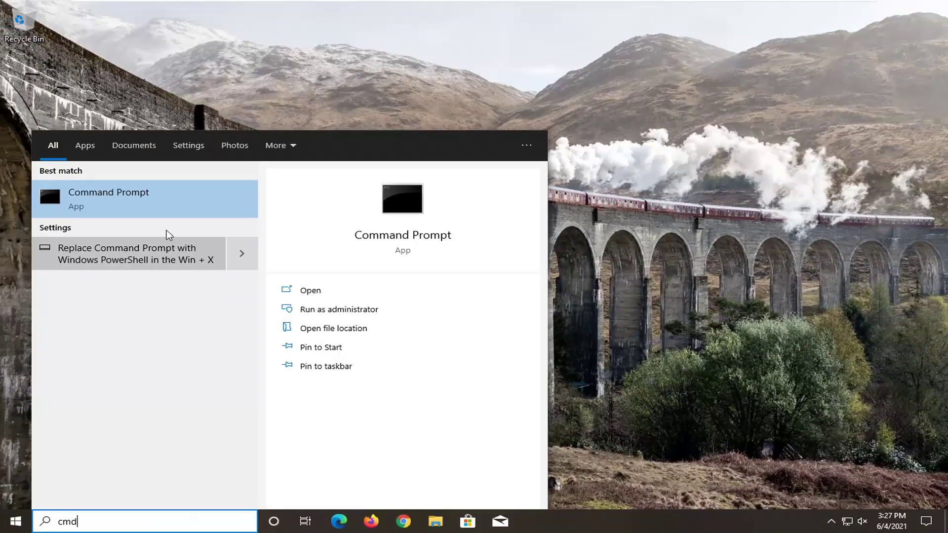
right_click(127, 200)
click(190, 210)
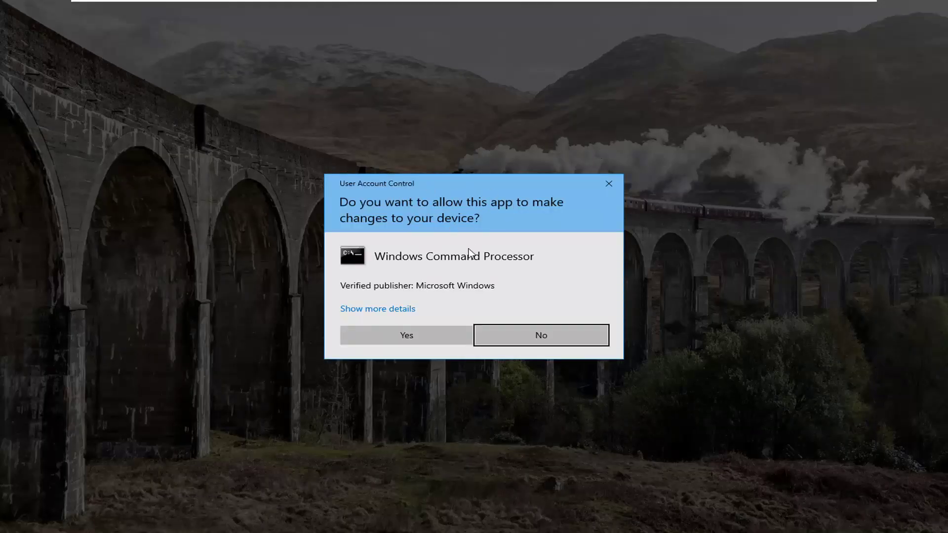
click(413, 331)
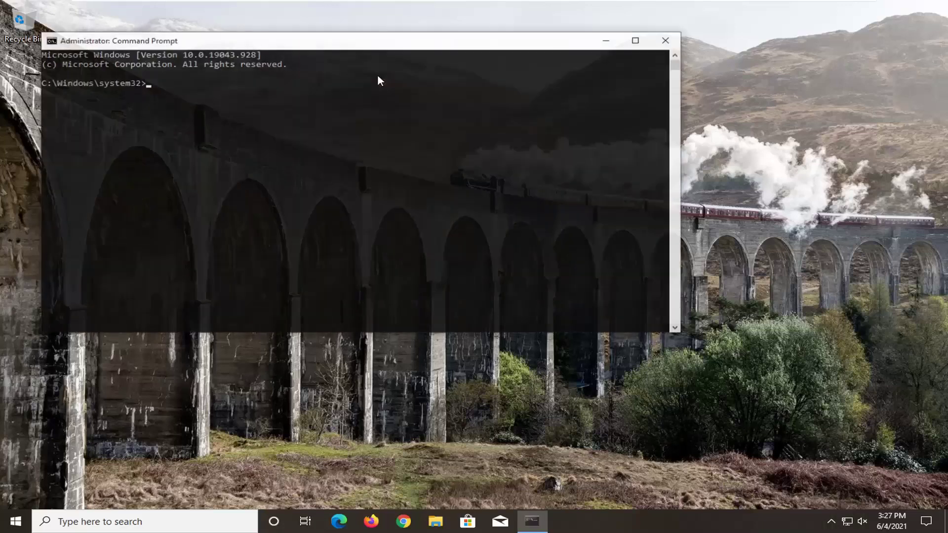
Run sfc /scannow in the elevated Command Prompt.
drag(362, 41, 421, 69)
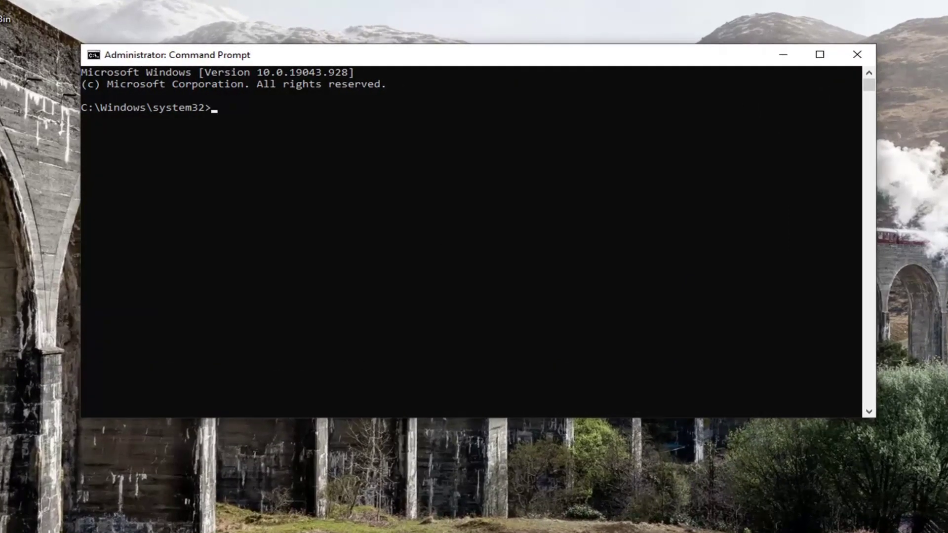
text(sfc /scannow)
key(Return)
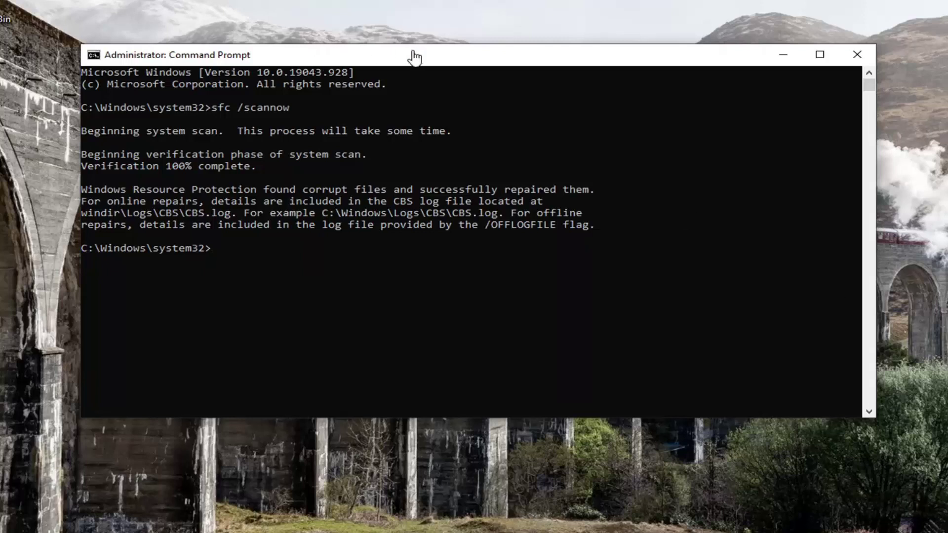
Paste and run dism.exe /Online /Cleanup-image /Restorehealth from the window menu until it completes.
right_click(446, 62)
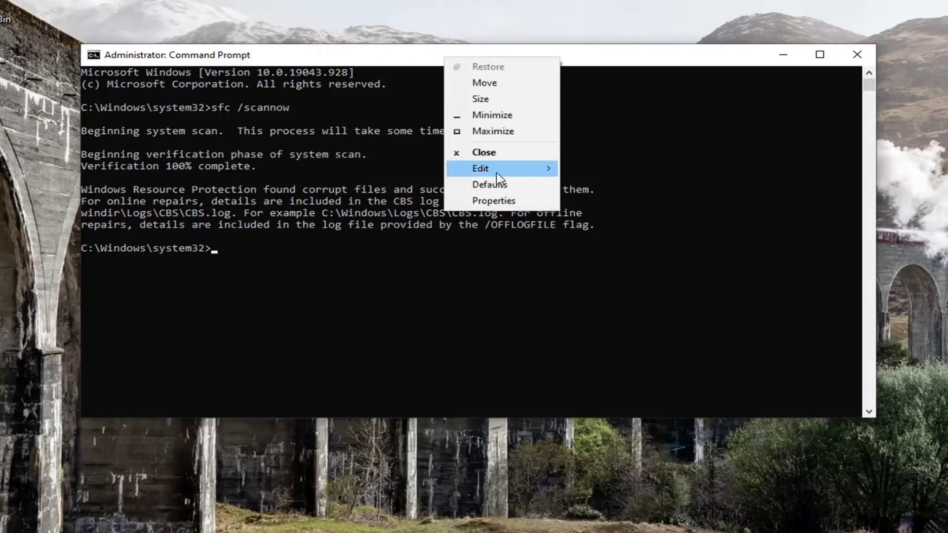
mouse_move(498, 170)
click(587, 202)
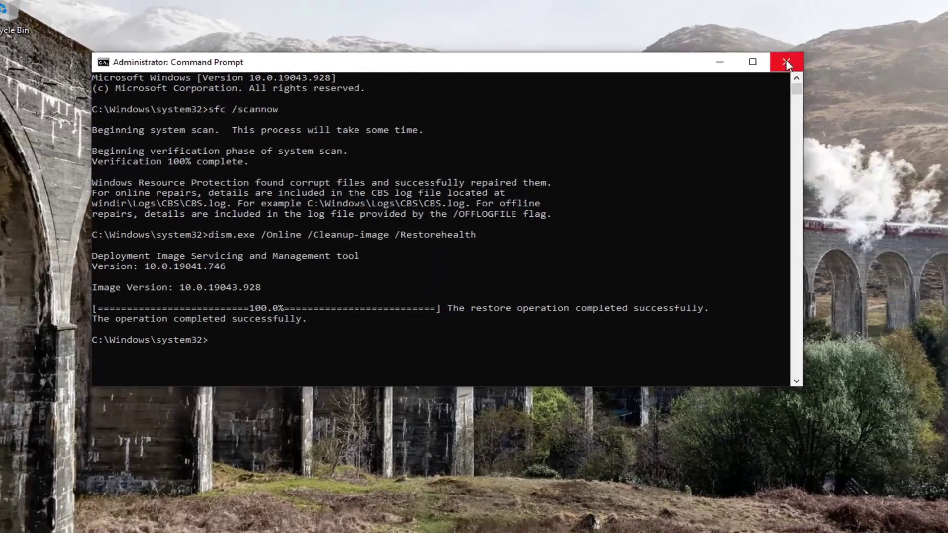
Close Command Prompt and restart Windows from the Win+X power menu.
click(857, 54)
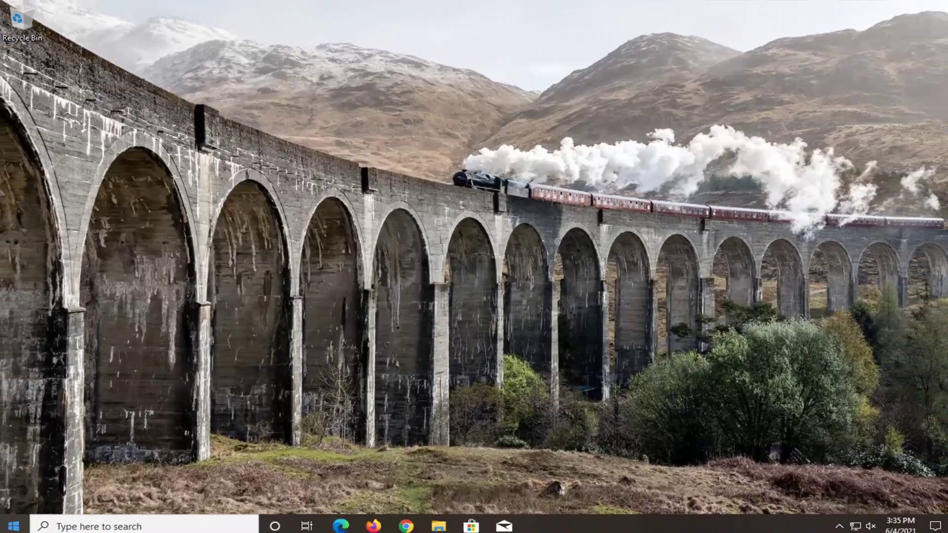
key(super+x)
mouse_move(23, 499)
click(227, 498)
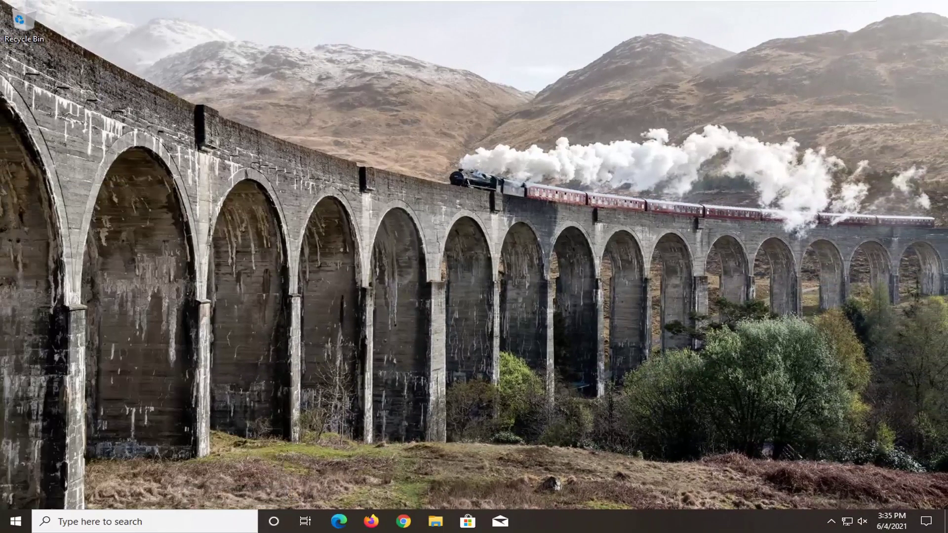